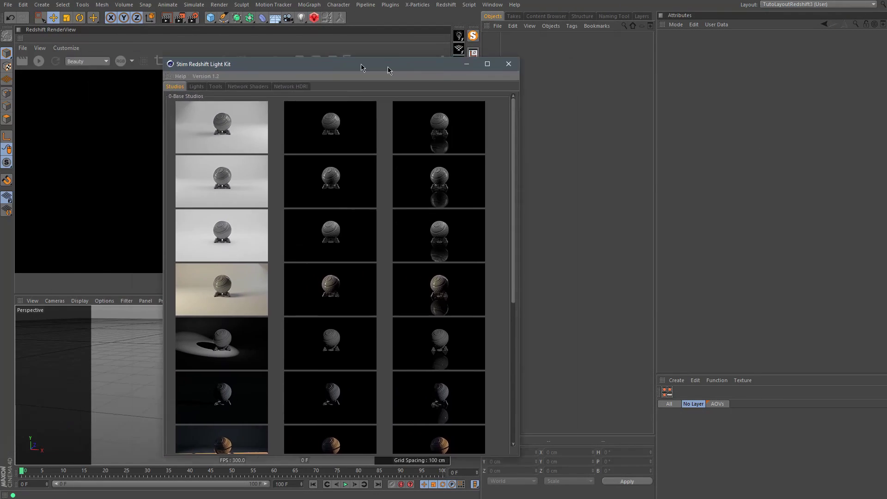
# Add the sample Buddha object and a GSG studio metal HDRI dome light from the Light Kit.
pyautogui.moveTo(388, 67); pyautogui.dragTo(521, 41)
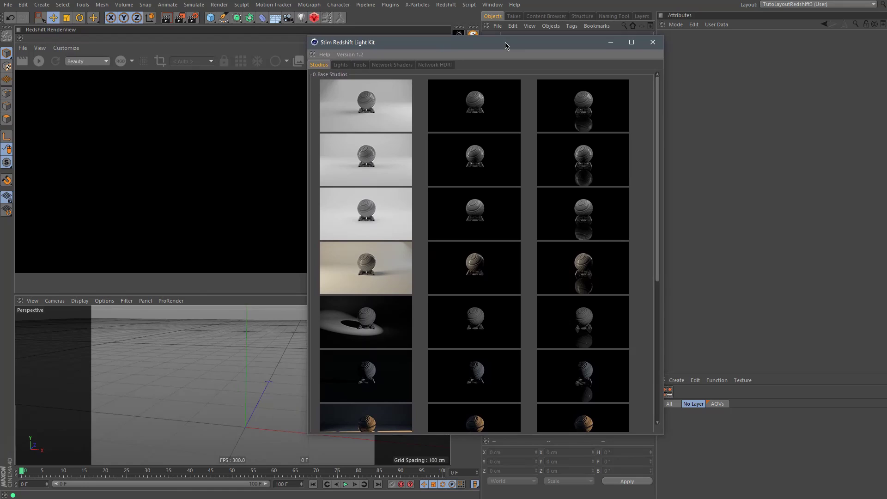
pyautogui.click(347, 67)
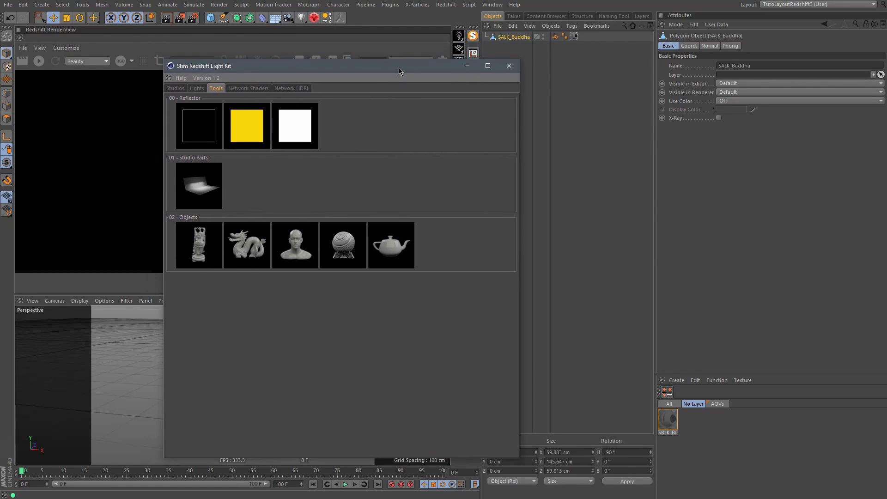
pyautogui.moveTo(527, 49); pyautogui.dragTo(464, 69)
pyautogui.click(368, 86)
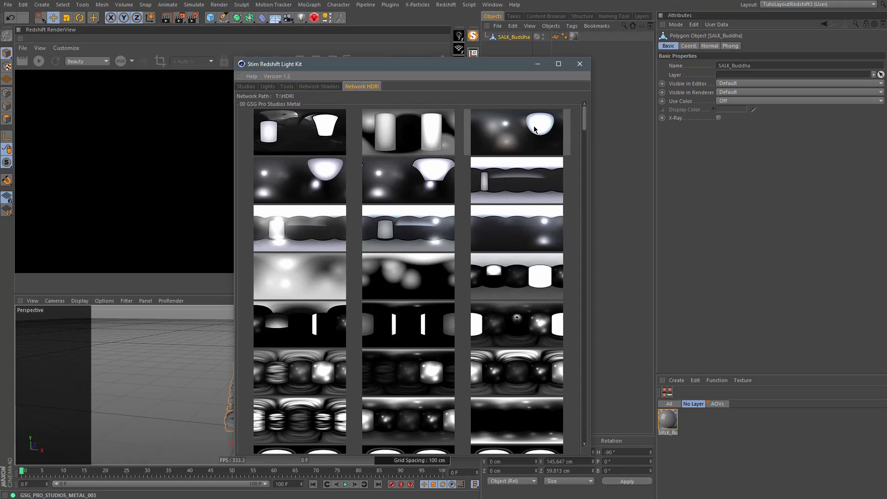
pyautogui.click(298, 131)
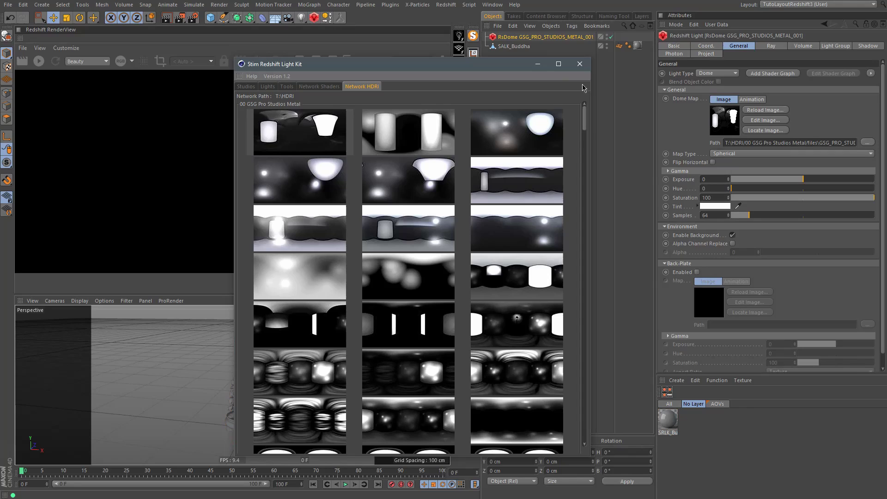
pyautogui.click(494, 120)
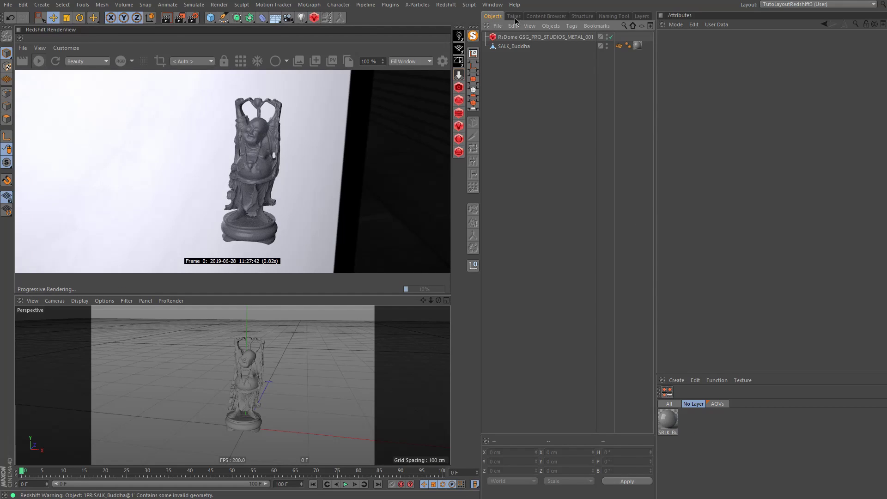
# Untick Enable Background on the RsDome light and select the SALK_Buddha object.
pyautogui.click(533, 36)
pyautogui.click(733, 236)
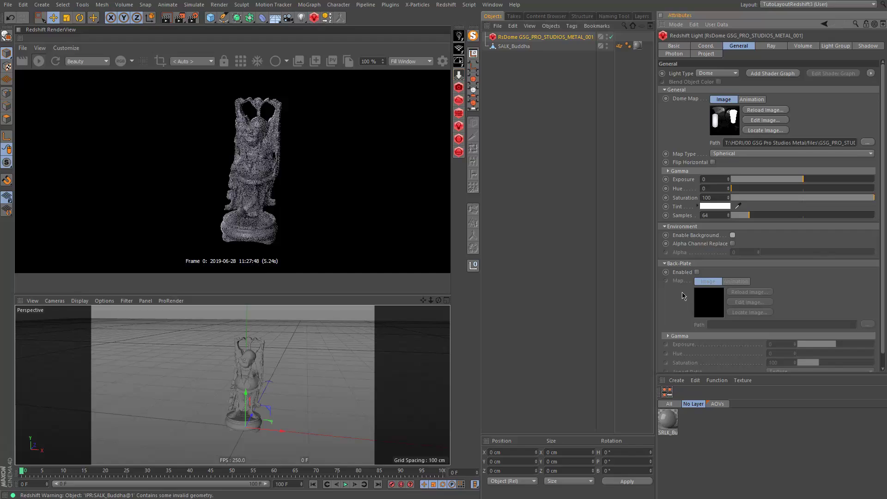
pyautogui.click(520, 179)
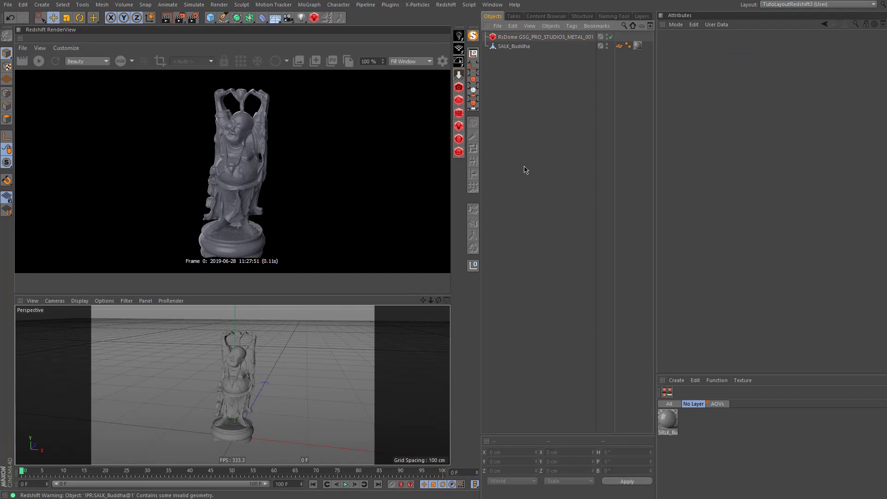
pyautogui.click(521, 48)
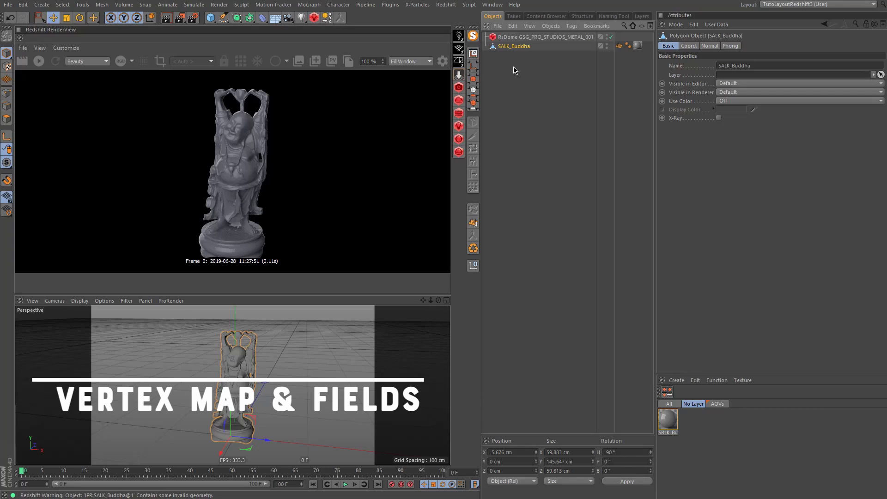
# In Points mode, apply Set Vertex Weight at 100% to create a Vertex Map tag.
pyautogui.click(6, 94)
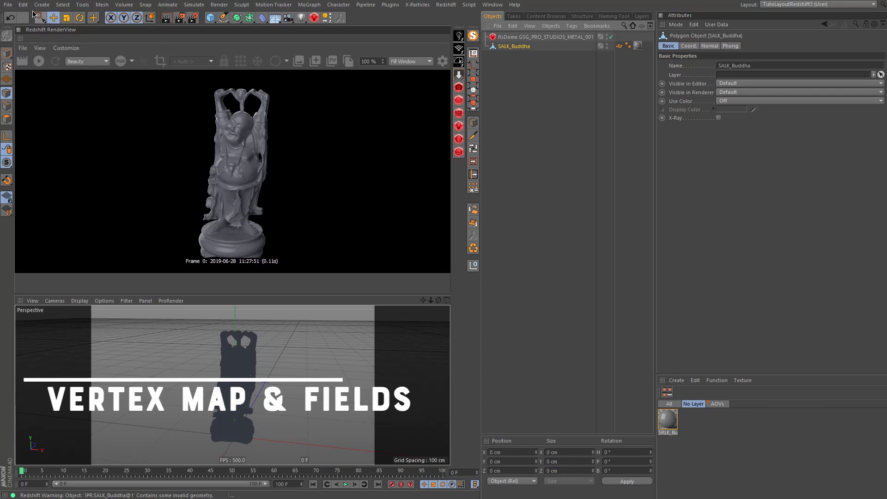
pyautogui.click(62, 5)
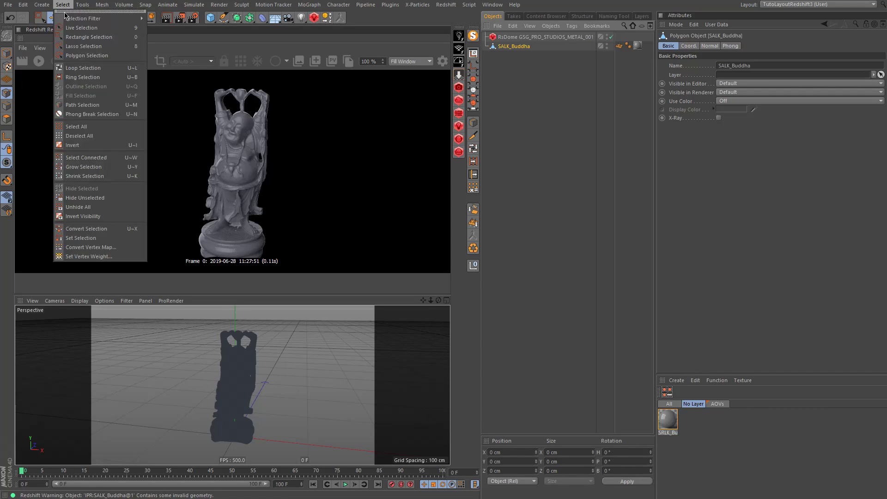
pyautogui.click(99, 257)
pyautogui.write('100')
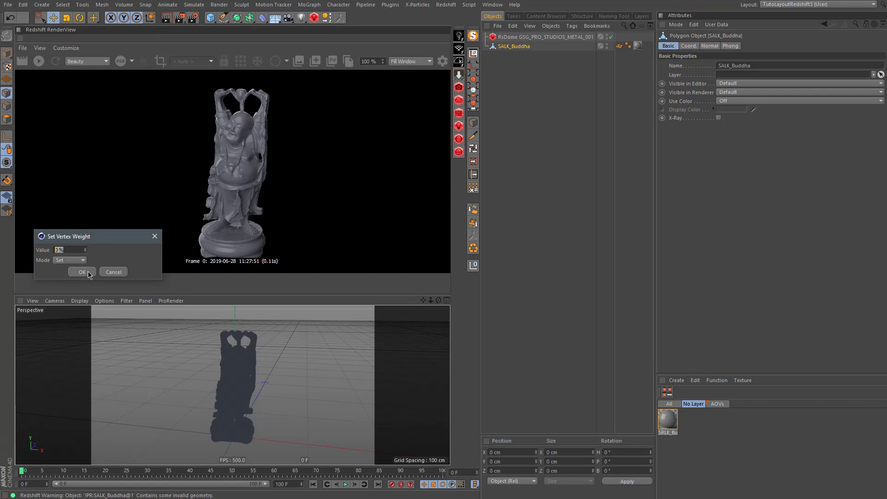
pyautogui.click(81, 272)
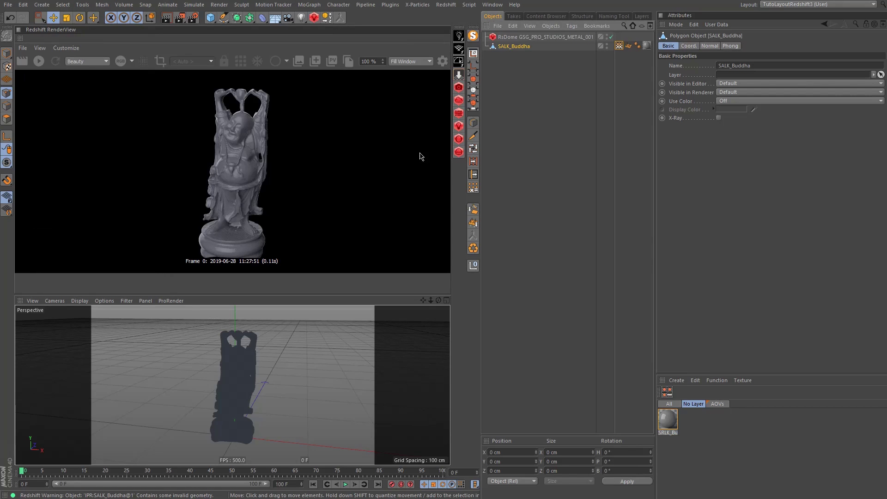
# Enable Use Fields on the Vertex Map tag, replacing the Freeze layer with a Spherical Field.
pyautogui.click(621, 46)
pyautogui.click(696, 76)
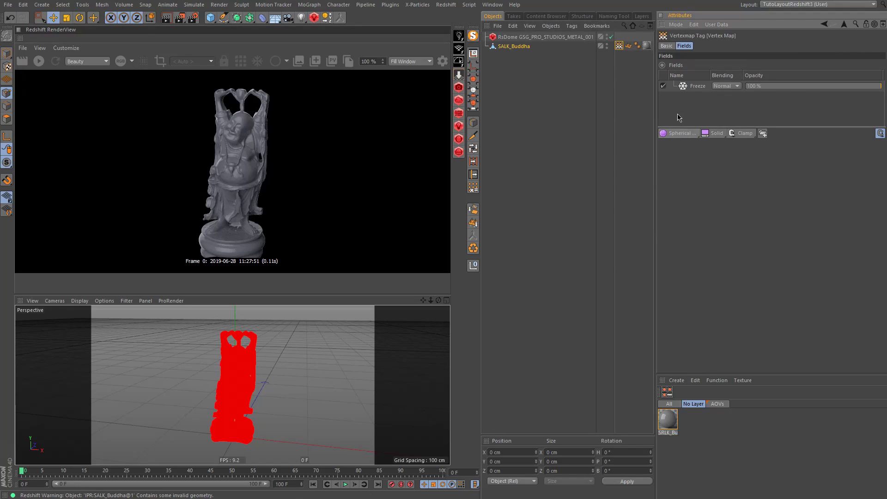
pyautogui.click(694, 87)
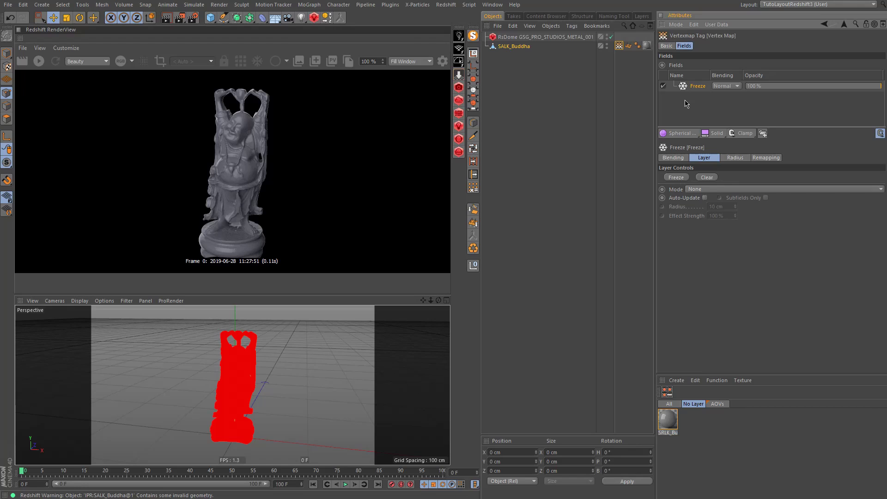
pyautogui.press('Delete')
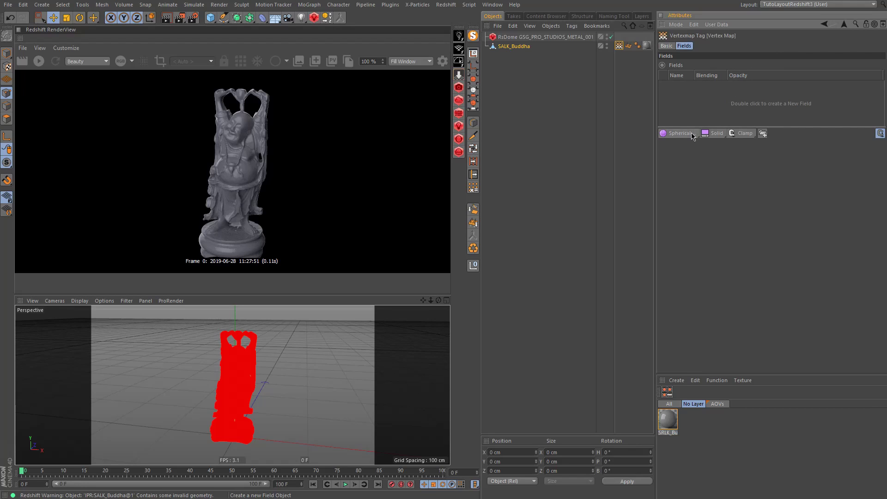
pyautogui.click(691, 133)
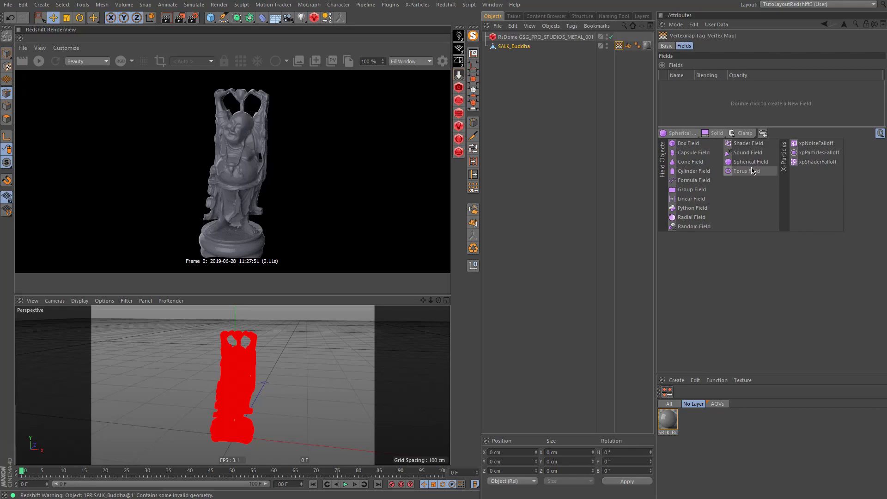
pyautogui.click(754, 162)
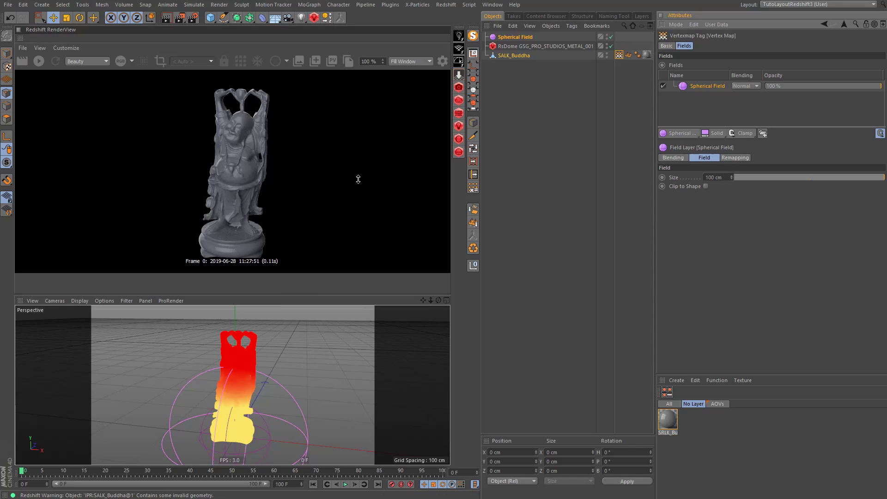
# Move the spherical field up the statue and slightly sideways.
pyautogui.click(276, 358)
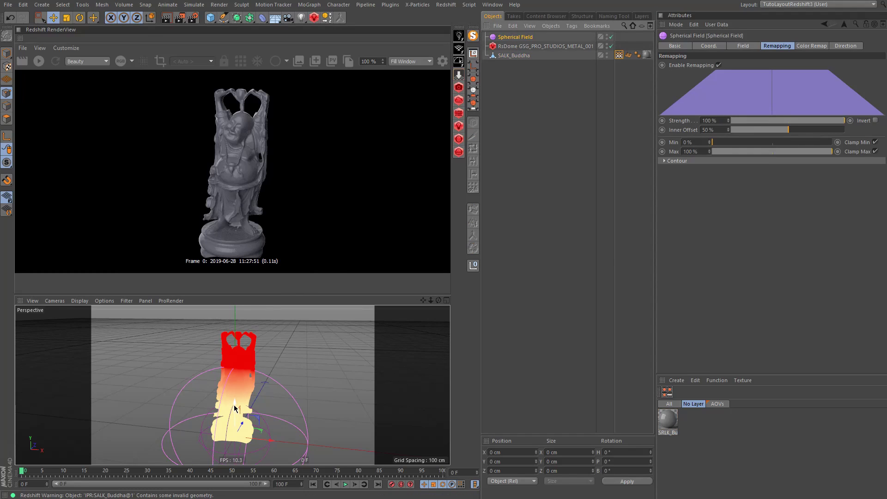
pyautogui.moveTo(236, 399); pyautogui.dragTo(236, 327)
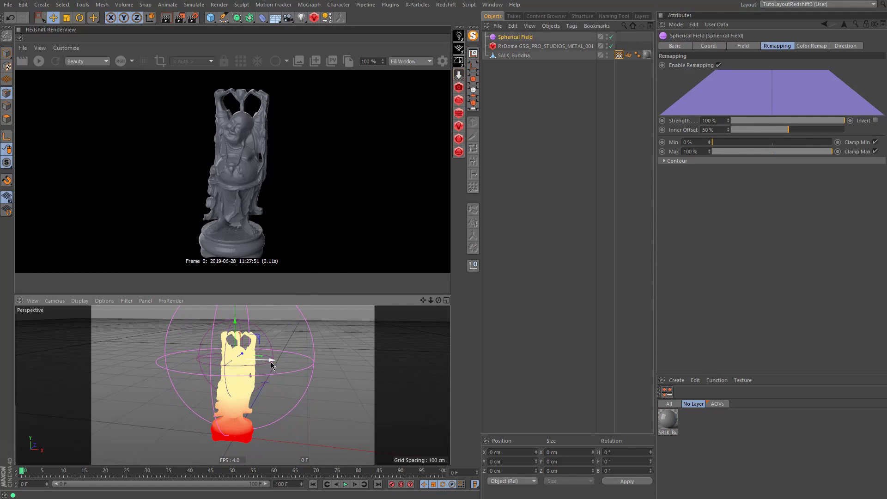
pyautogui.moveTo(277, 361)
pyautogui.mouseDown()
pyautogui.moveTo(318, 361)
pyautogui.moveTo(266, 329)
pyautogui.moveTo(271, 361)
pyautogui.mouseUp()
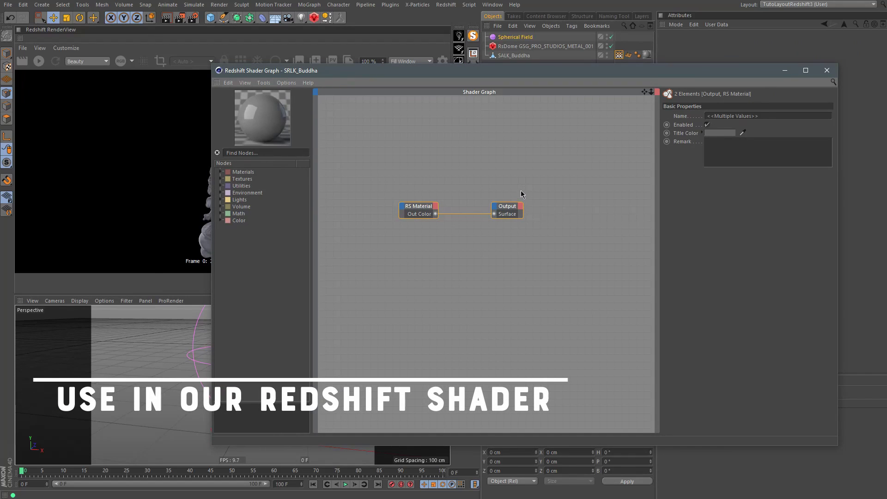
# Add a C4D Vertex Map node to the shader graph, left of the RS Material.
pyautogui.moveTo(520, 191); pyautogui.dragTo(585, 228, button='middle')
pyautogui.click(489, 128)
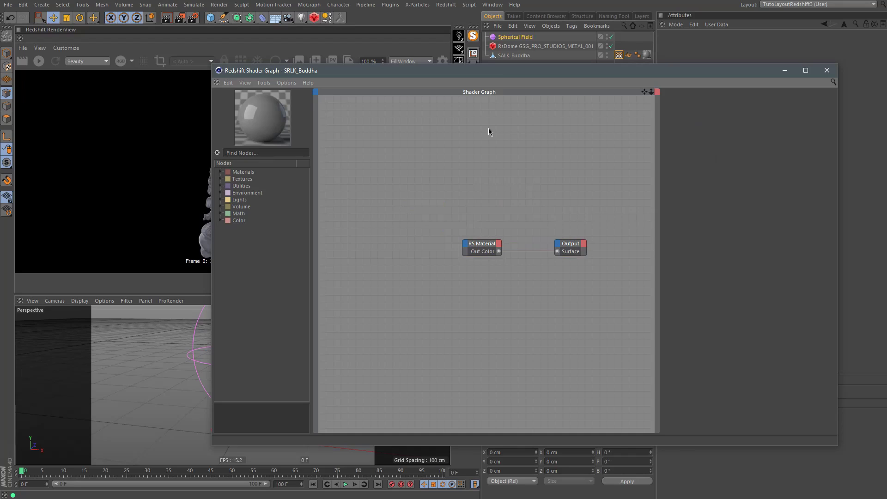
pyautogui.press('Tab')
pyautogui.write('vert')
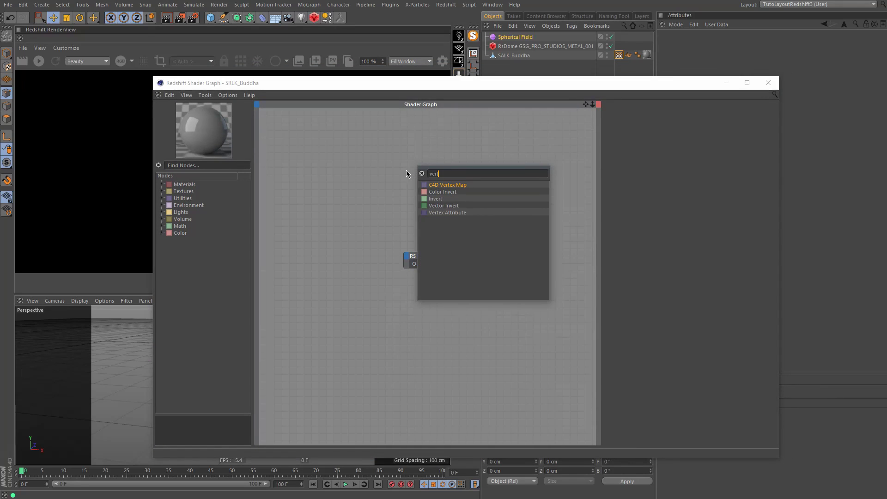
pyautogui.press('Return')
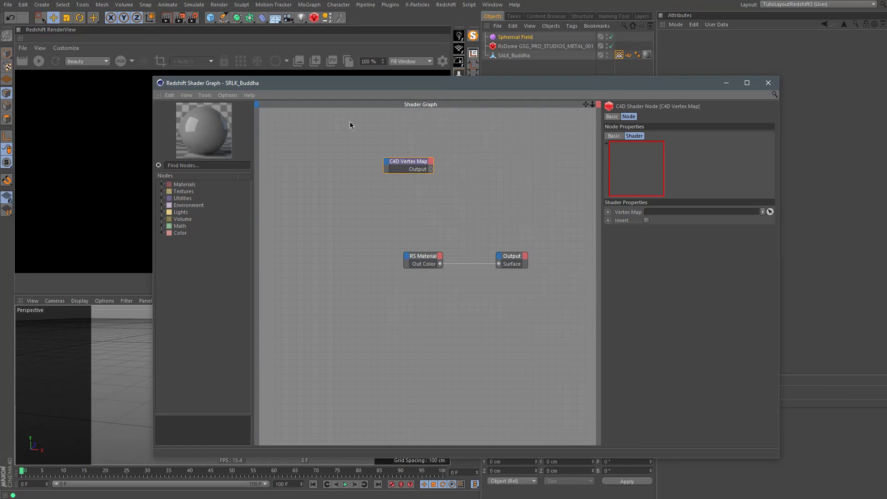
pyautogui.moveTo(408, 162); pyautogui.dragTo(308, 252)
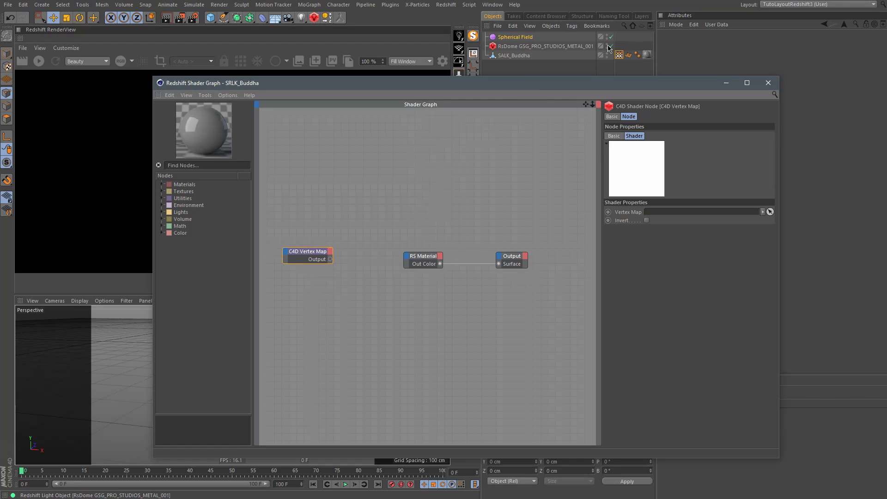
# Link the Buddha's Vertex Map tag into the node's Vertex Map field and tidy the layout.
pyautogui.moveTo(619, 55); pyautogui.dragTo(658, 215)
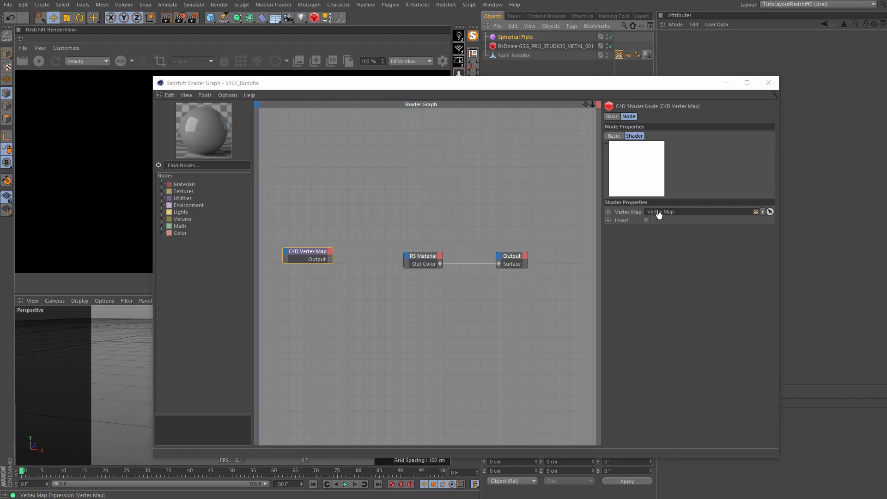
pyautogui.moveTo(659, 215)
pyautogui.mouseDown()
pyautogui.moveTo(627, 215)
pyautogui.moveTo(668, 214)
pyautogui.mouseUp()
pyautogui.moveTo(307, 253); pyautogui.dragTo(310, 252)
pyautogui.click(336, 235)
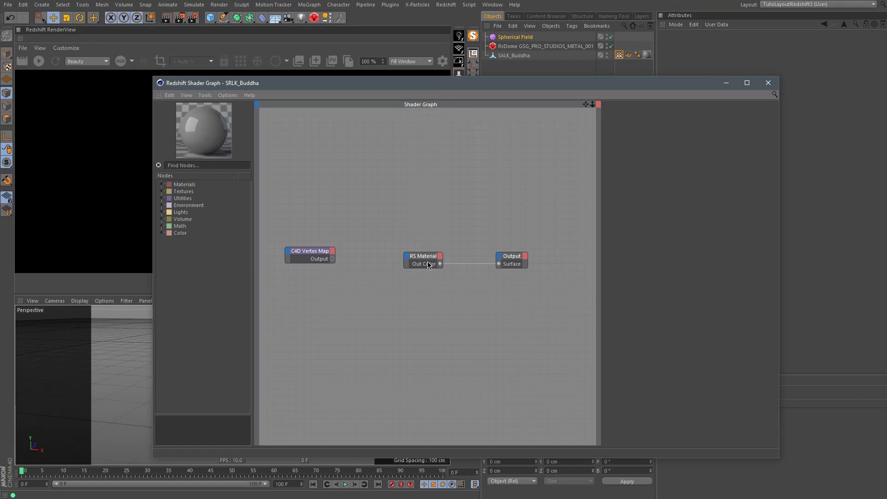
pyautogui.moveTo(429, 264); pyautogui.dragTo(432, 263)
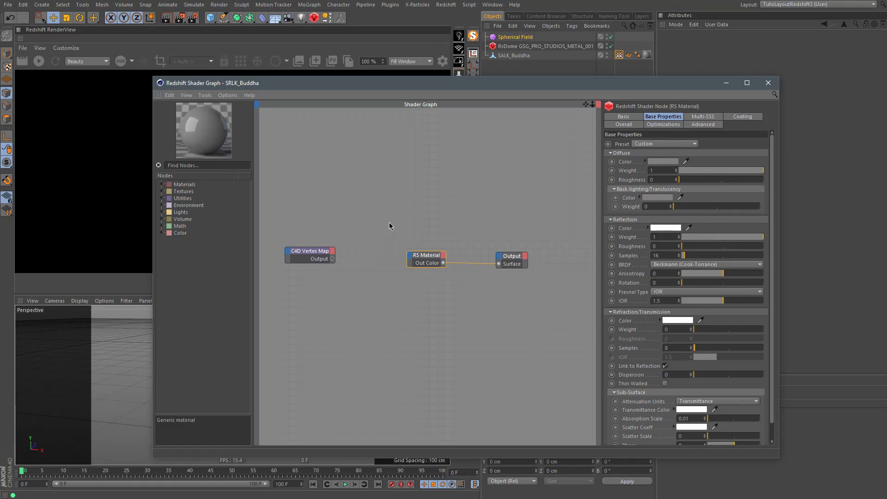
# Add an RS Color Layer node, arranging it beside the RS Material and Output nodes.
pyautogui.press('Tab')
pyautogui.write('layer')
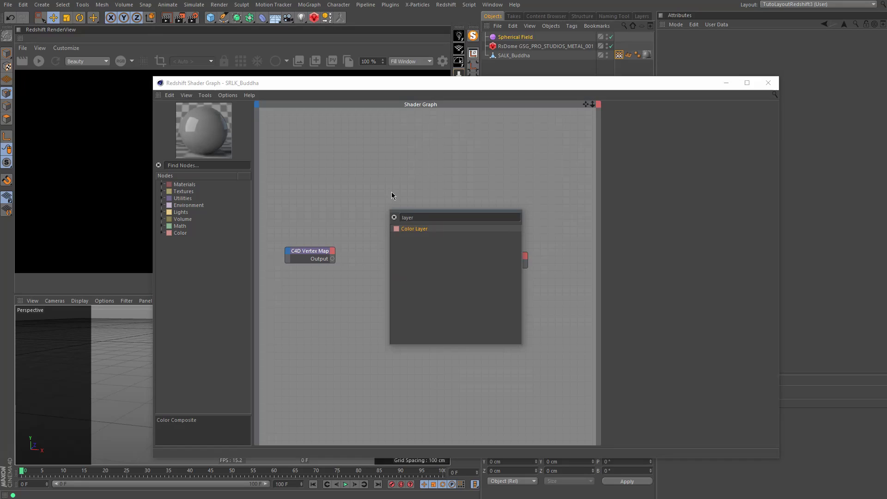
pyautogui.press('Return')
pyautogui.moveTo(399, 211); pyautogui.dragTo(385, 184)
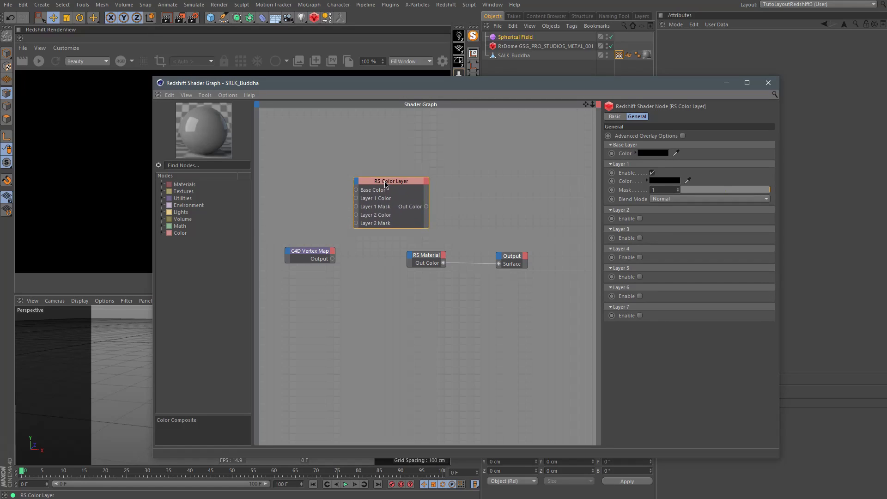
pyautogui.moveTo(540, 237)
pyautogui.mouseDown()
pyautogui.moveTo(430, 257)
pyautogui.moveTo(465, 259)
pyautogui.mouseUp()
pyautogui.moveTo(382, 183); pyautogui.dragTo(388, 191)
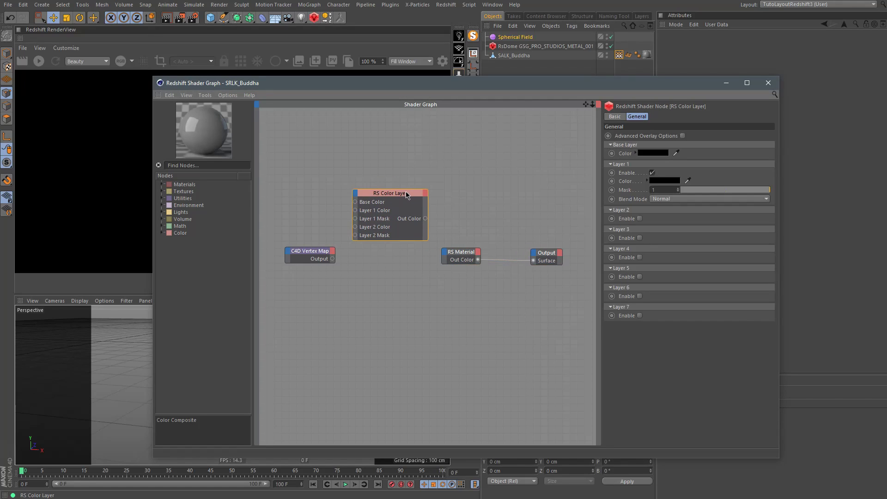
# Set the Color Layer's base layer colour to golden yellow.
pyautogui.click(657, 155)
pyautogui.moveTo(637, 163)
pyautogui.mouseDown()
pyautogui.moveTo(747, 163)
pyautogui.moveTo(738, 153)
pyautogui.mouseUp()
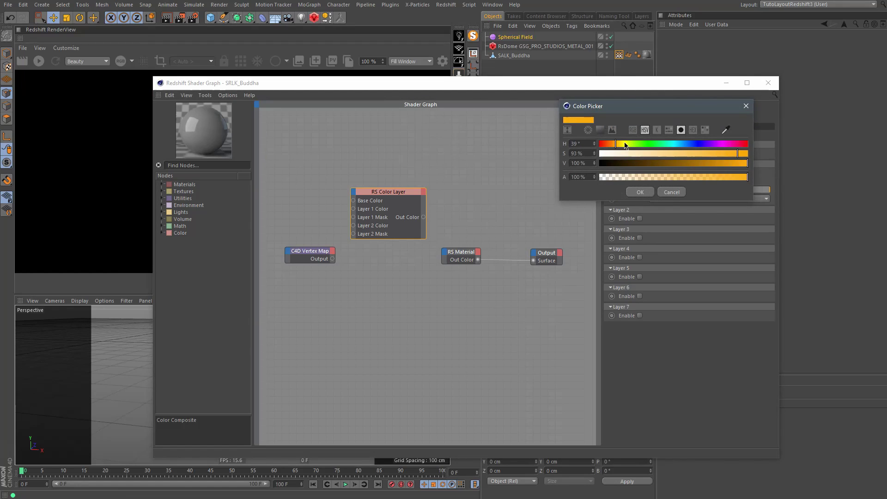
pyautogui.moveTo(625, 145); pyautogui.dragTo(619, 145)
pyautogui.moveTo(738, 153); pyautogui.dragTo(734, 153)
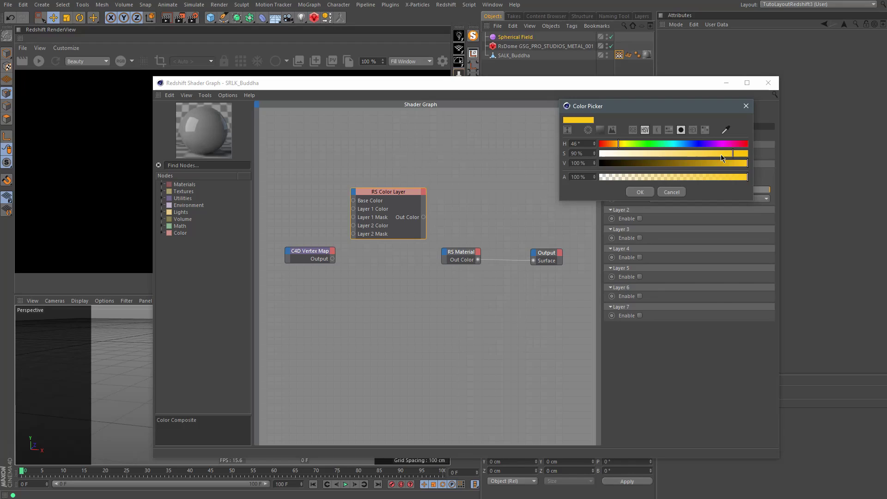
pyautogui.click(402, 199)
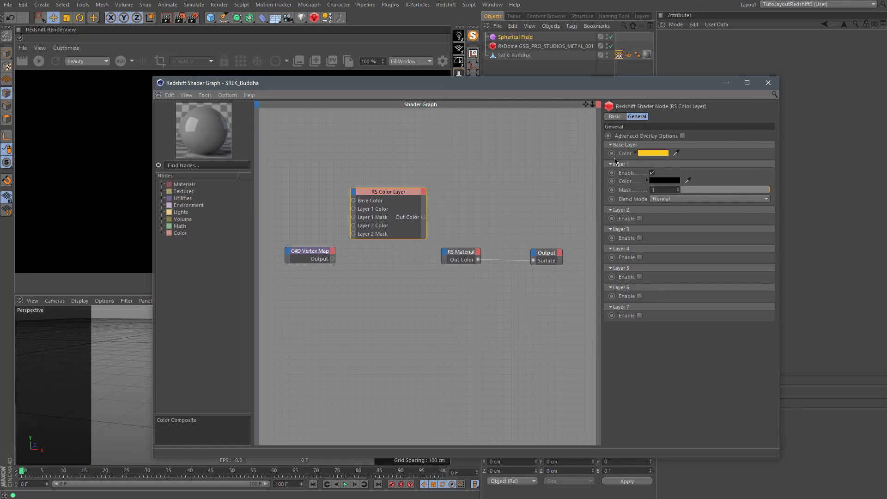
pyautogui.moveTo(421, 82); pyautogui.dragTo(551, 156)
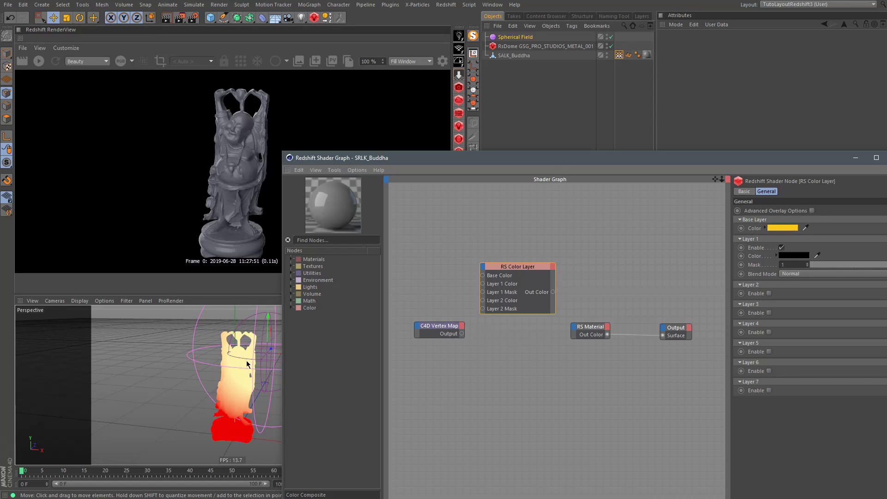
# Set the Color Layer's Layer 1 colour to blue, around 237° hue.
pyautogui.moveTo(504, 158); pyautogui.dragTo(391, 112)
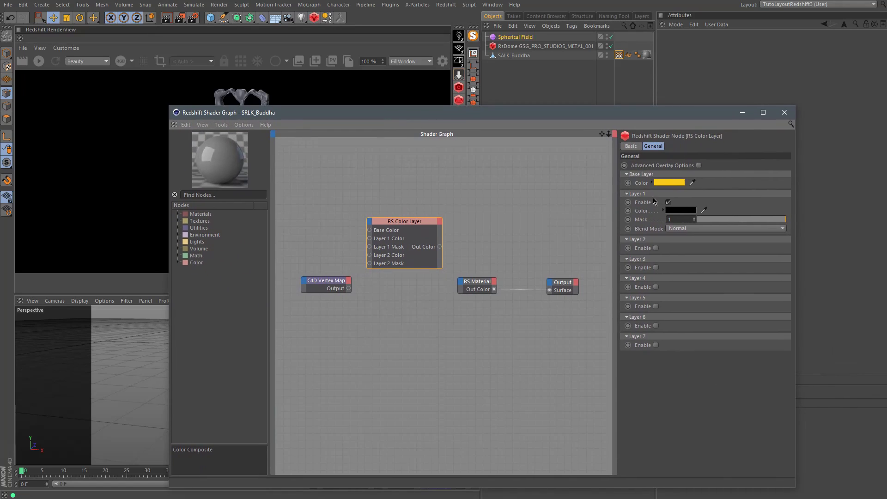
pyautogui.click(679, 212)
pyautogui.moveTo(701, 202)
pyautogui.mouseDown()
pyautogui.moveTo(769, 221)
pyautogui.moveTo(715, 212)
pyautogui.mouseUp()
pyautogui.click(749, 212)
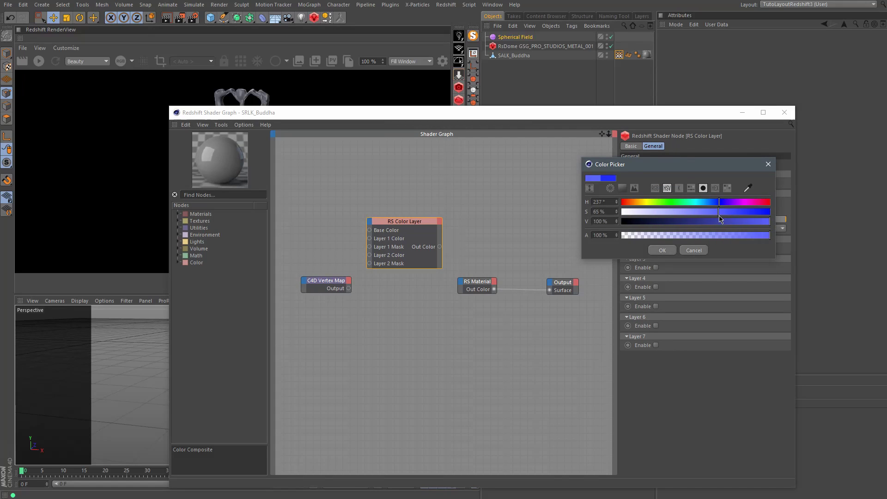
pyautogui.click(664, 250)
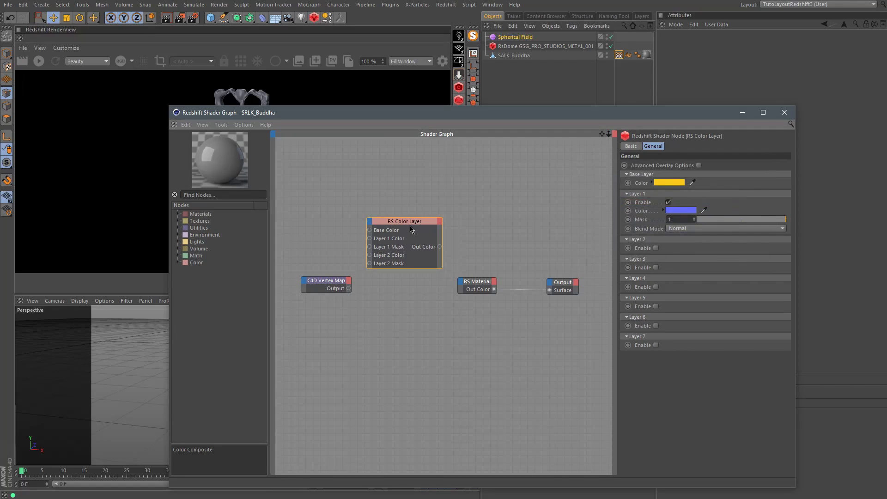
pyautogui.moveTo(410, 229); pyautogui.dragTo(414, 244)
pyautogui.moveTo(348, 289)
pyautogui.mouseDown()
pyautogui.moveTo(338, 232)
pyautogui.moveTo(372, 276)
pyautogui.mouseUp()
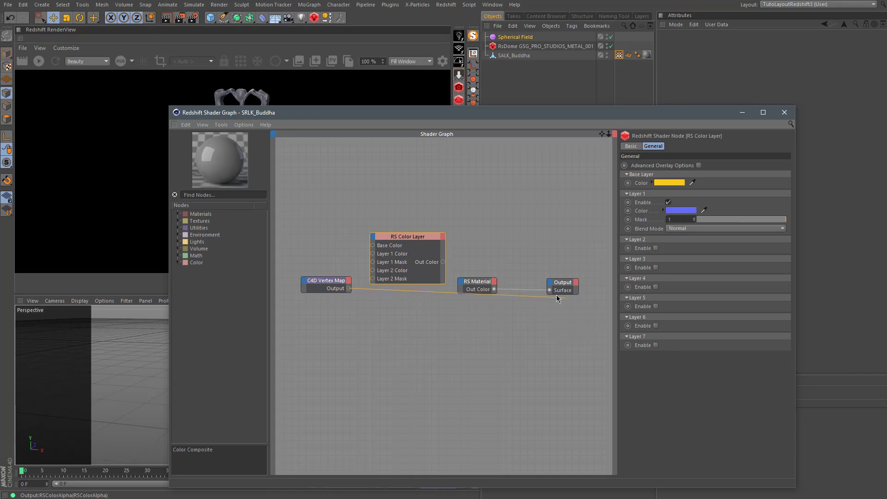
# Preview the Vertex Map output on the Output Surface, then reconnect RS Material Out Color.
pyautogui.moveTo(371, 270); pyautogui.dragTo(541, 323)
pyautogui.moveTo(331, 289); pyautogui.dragTo(350, 331)
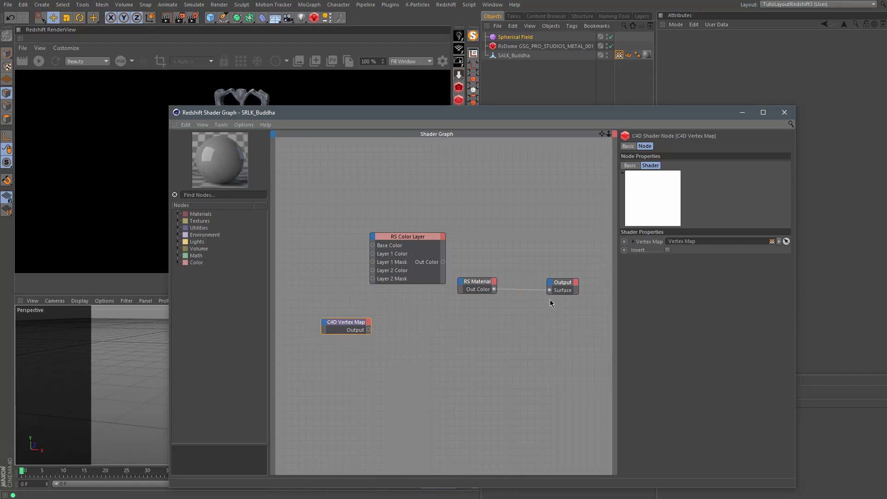
pyautogui.moveTo(550, 294); pyautogui.dragTo(546, 319)
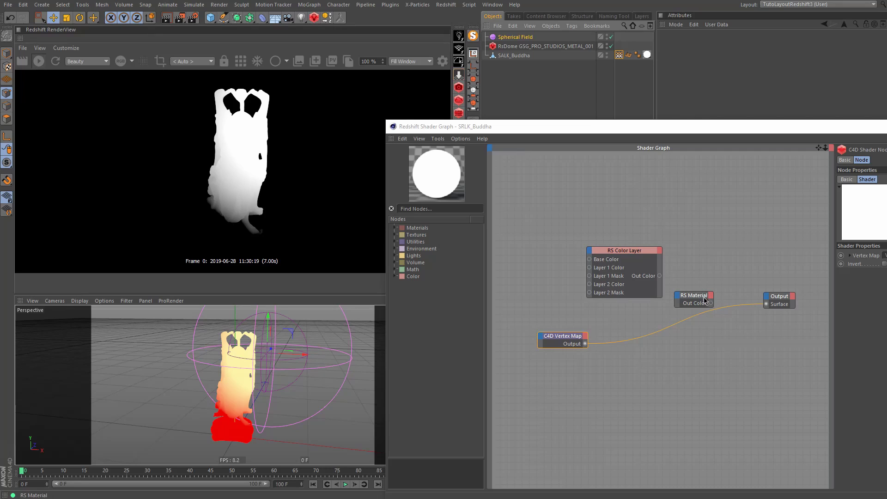
pyautogui.moveTo(693, 297)
pyautogui.mouseDown()
pyautogui.moveTo(703, 291)
pyautogui.moveTo(689, 258)
pyautogui.mouseUp()
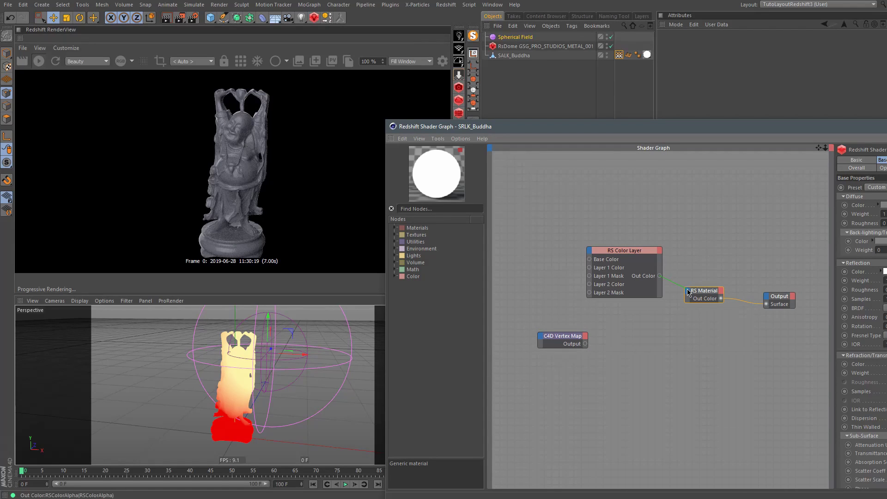
# Wire RS Color Layer Out Color into RS Material Diffuse Color, then begin the Vertex Map wire.
pyautogui.moveTo(689, 293); pyautogui.dragTo(714, 293)
pyautogui.click(853, 296)
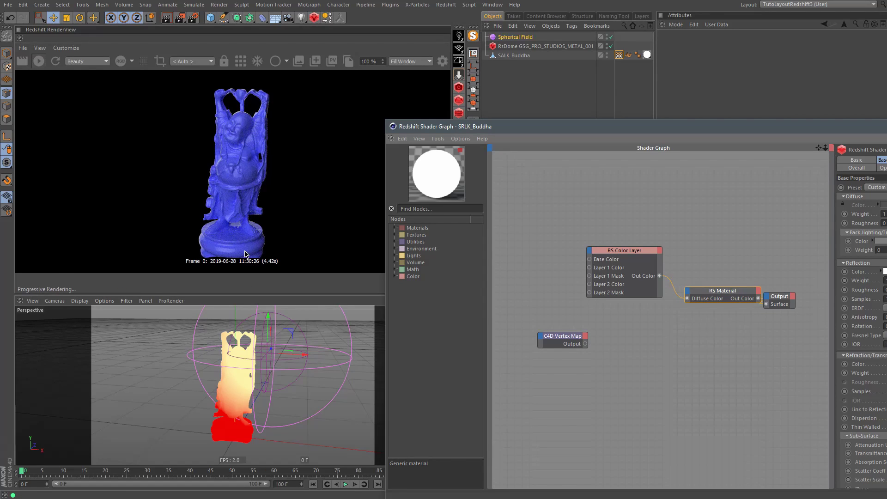
pyautogui.click(561, 339)
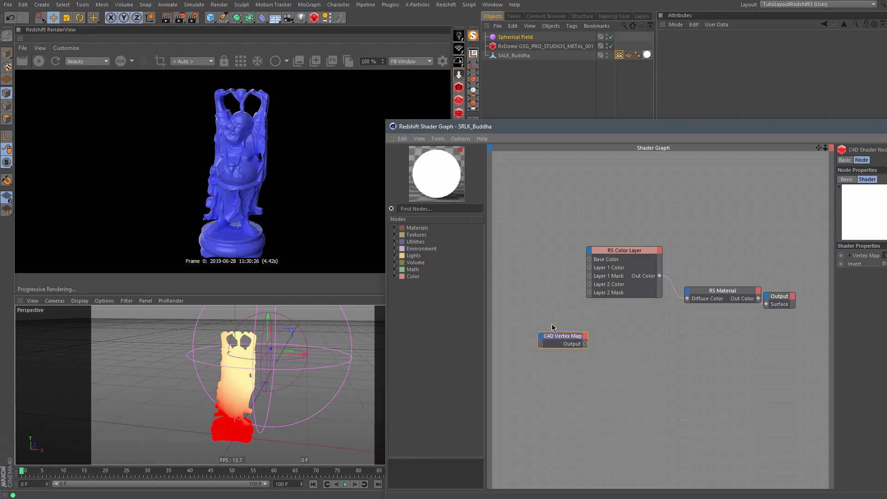
pyautogui.moveTo(561, 337)
pyautogui.mouseDown()
pyautogui.moveTo(524, 280)
pyautogui.moveTo(608, 280)
pyautogui.mouseUp()
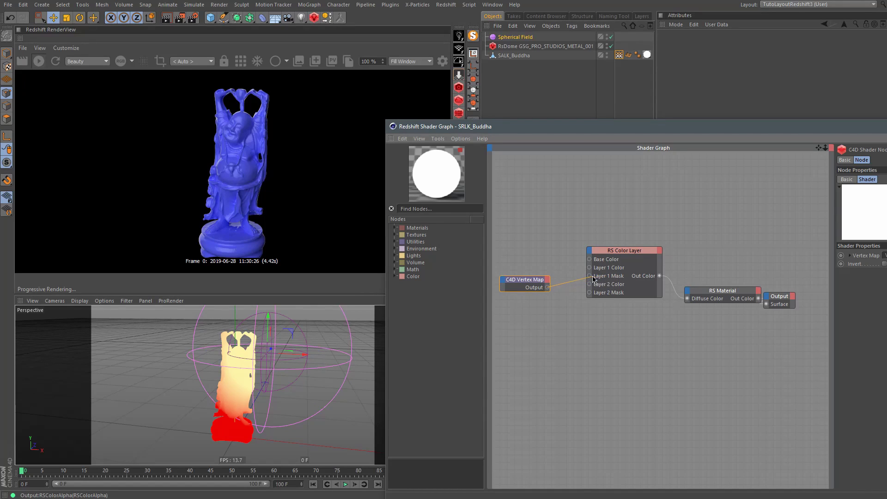
# Connect the Vertex Map output to the Color Layer's Layer 1 Mask.
pyautogui.moveTo(619, 278); pyautogui.dragTo(590, 279)
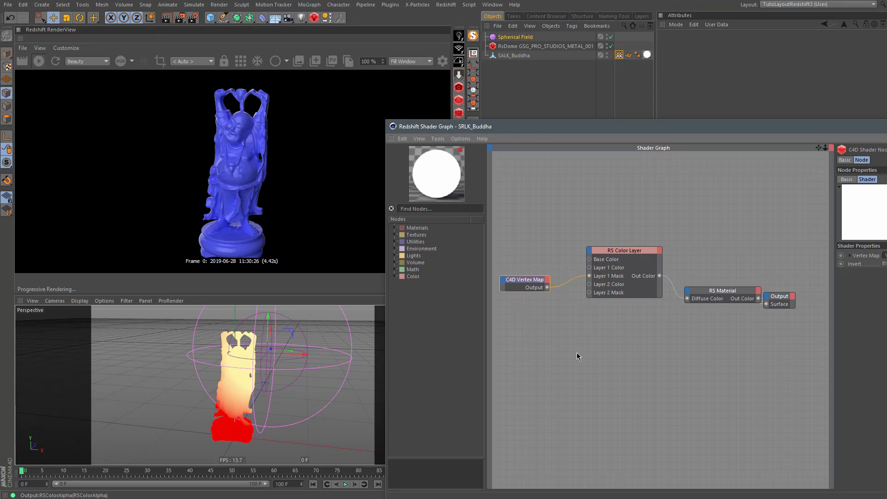